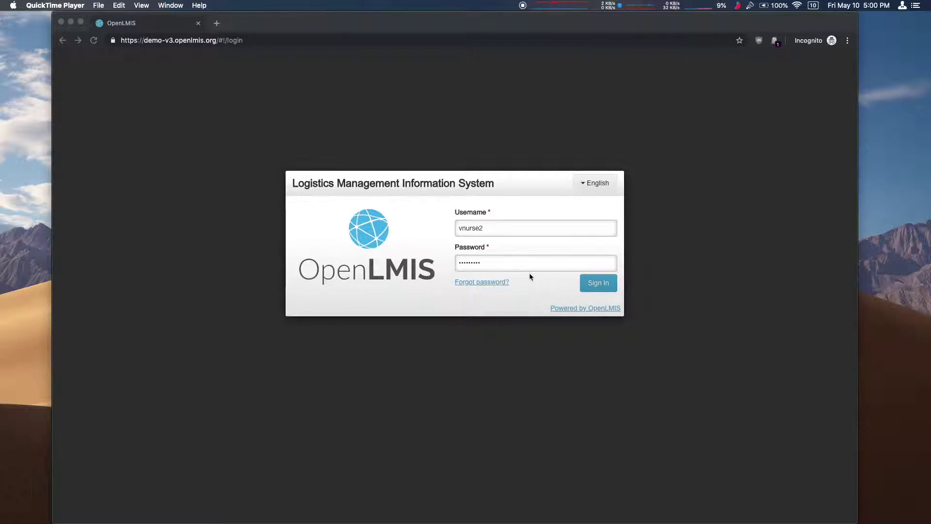
Sign in to OpenLMIS by submitting the filled-in username and password from the Password field.
{"action": "left_click", "coordinate": [597, 286]}
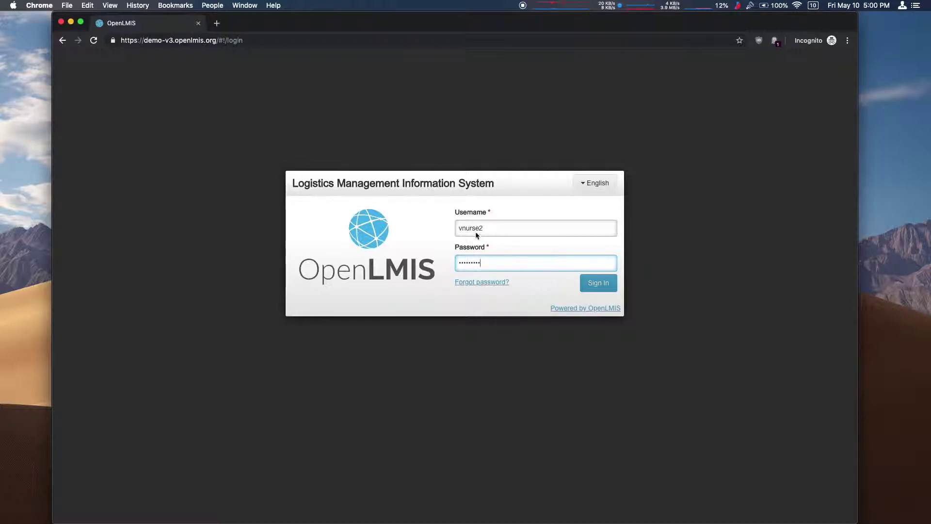
{"action": "key", "text": "Return"}
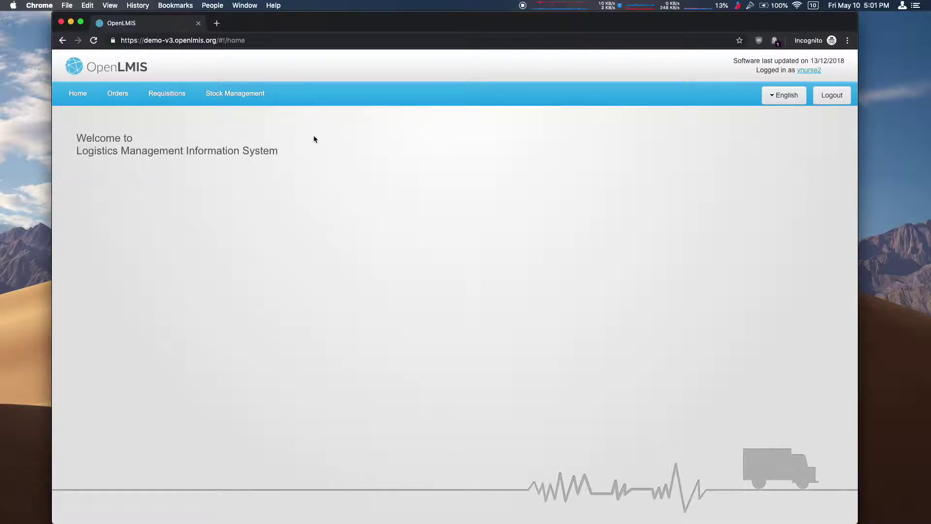
Start the not-yet-started EPI physical inventory for N008 Macaue-2, Cuamba under Stock Management > Physical Inventory.
{"action": "left_click", "coordinate": [238, 94]}
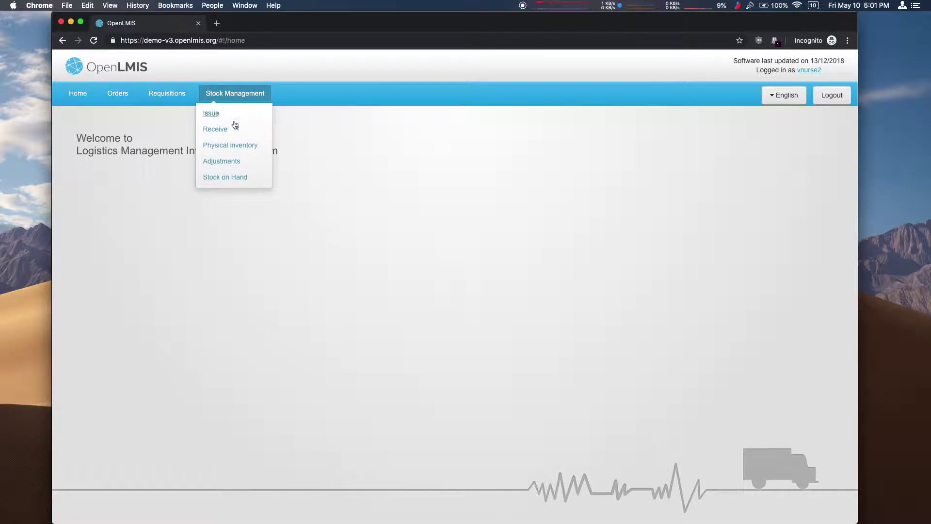
{"action": "left_click", "coordinate": [234, 145]}
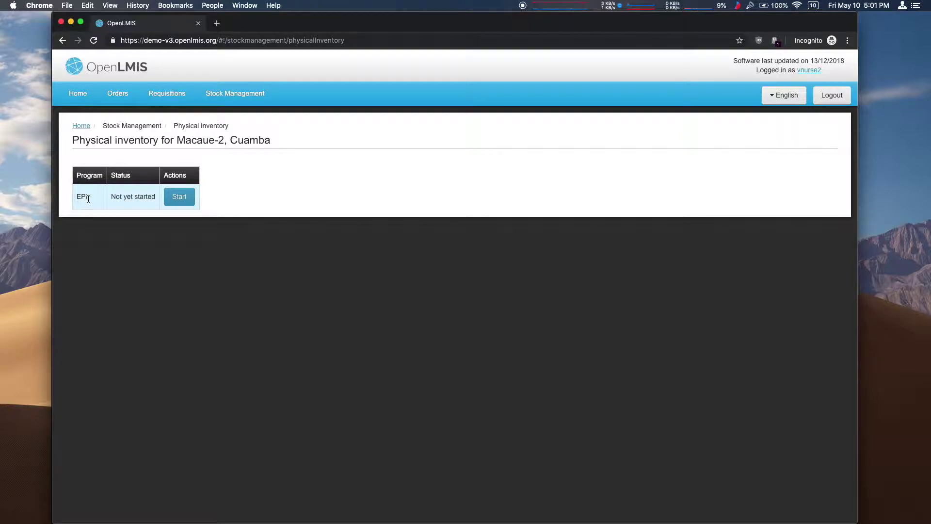
{"action": "left_click", "coordinate": [179, 200]}
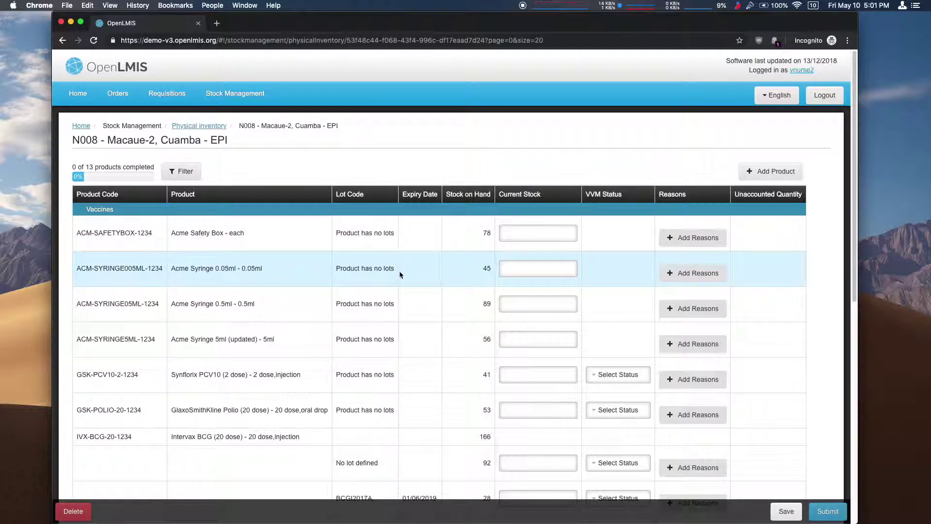
Scroll through the 13-product EPI inventory draft and select the Acme Safety Box Current Stock field.
{"action": "scroll", "coordinate": [389, 328], "scroll_direction": "down", "scroll_amount": 1}
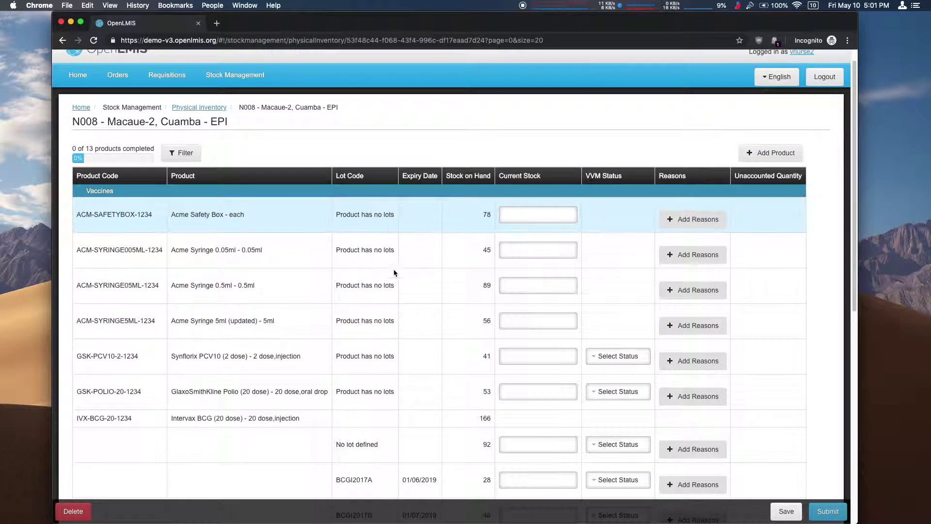
{"action": "scroll", "coordinate": [271, 417], "scroll_direction": "down", "scroll_amount": 1}
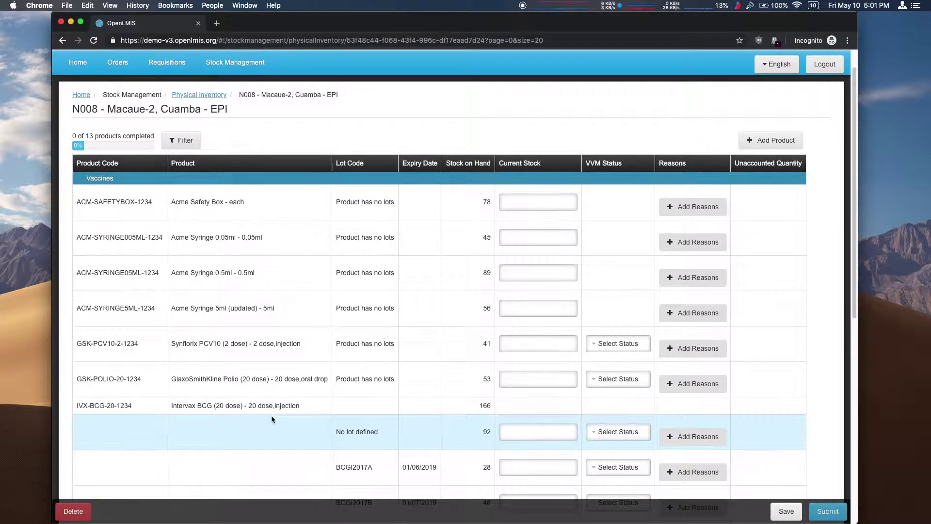
{"action": "left_click", "coordinate": [268, 406]}
{"action": "scroll", "coordinate": [266, 403], "scroll_direction": "down", "scroll_amount": 2}
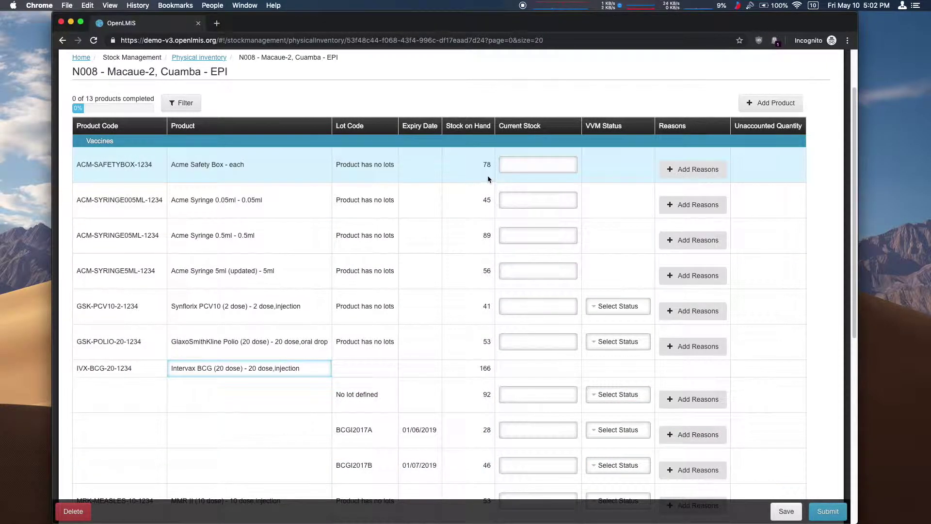
{"action": "left_click", "coordinate": [539, 165]}
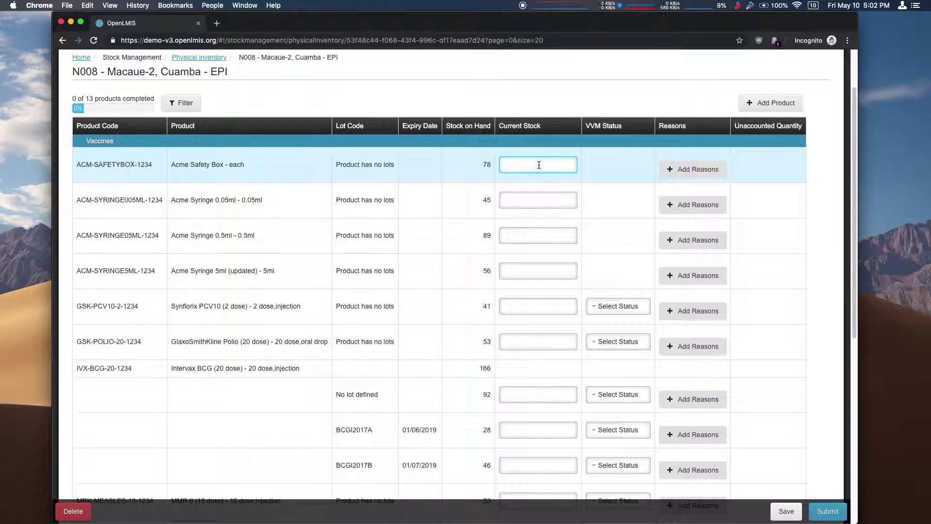
Enter current stock 78, 45 and 80 for the first three products, then open reasons for Acme Syringe 0.5ml.
{"action": "type", "text": "78"}
{"action": "left_click", "coordinate": [561, 199]}
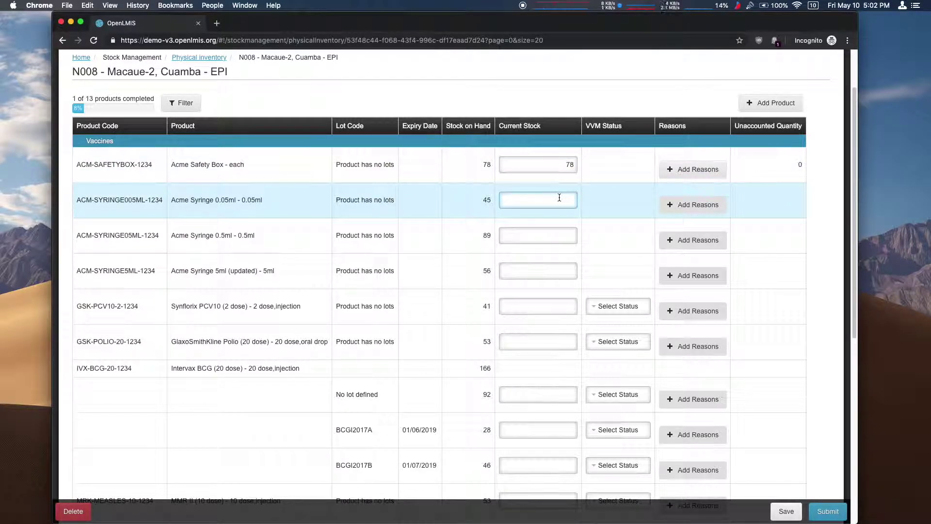
{"action": "type", "text": "45"}
{"action": "left_click", "coordinate": [562, 235]}
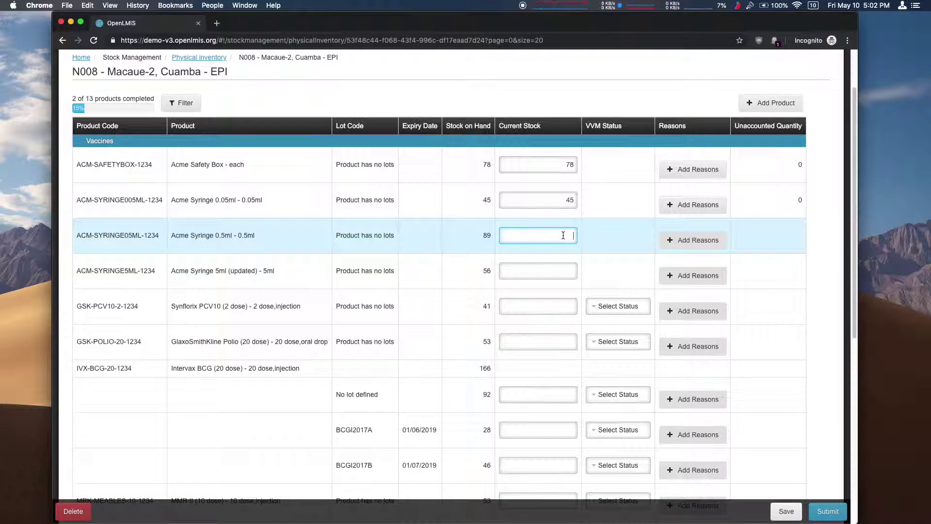
{"action": "type", "text": "80"}
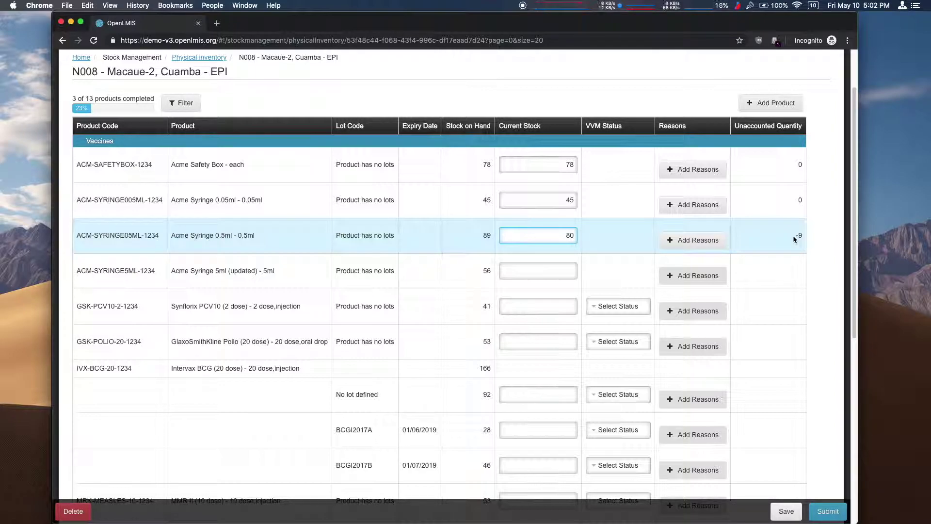
{"action": "left_click", "coordinate": [712, 239]}
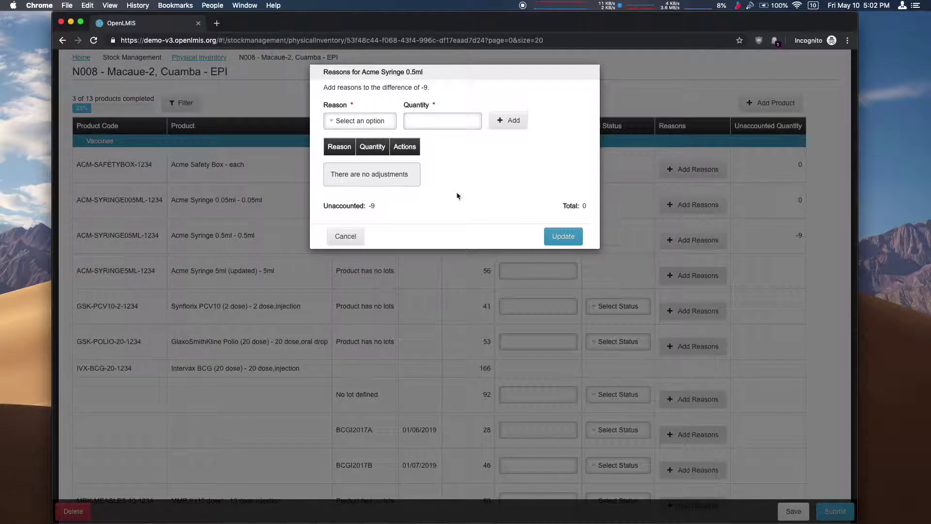
Record a Lost adjustment of 9 units for Acme Syringe 0.5ml and apply it.
{"action": "left_click", "coordinate": [381, 124]}
{"action": "left_click", "coordinate": [359, 177]}
{"action": "left_click", "coordinate": [439, 121]}
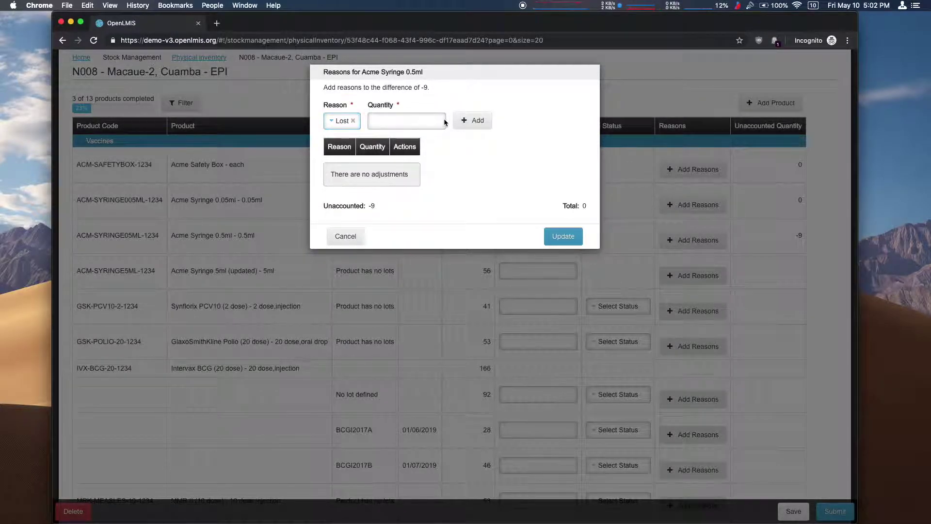
{"action": "type", "text": "9"}
{"action": "left_click", "coordinate": [473, 121]}
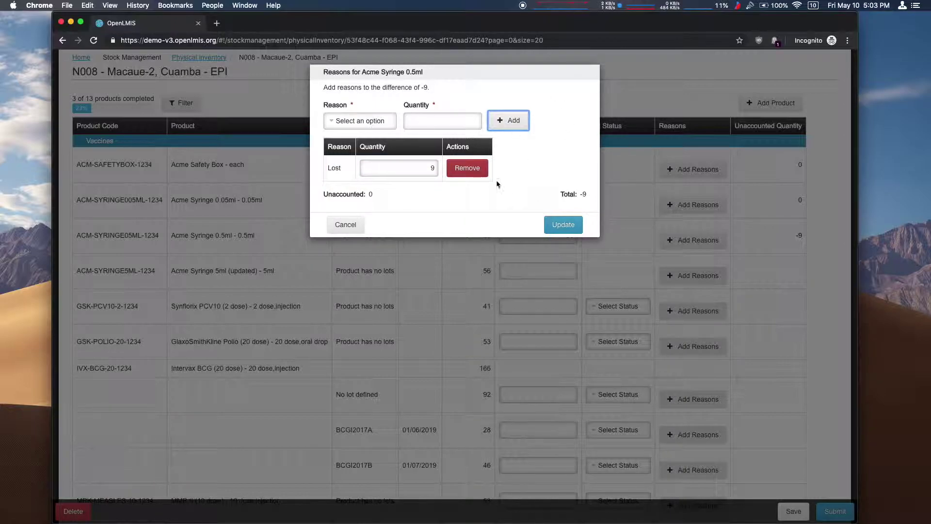
{"action": "left_click", "coordinate": [564, 224]}
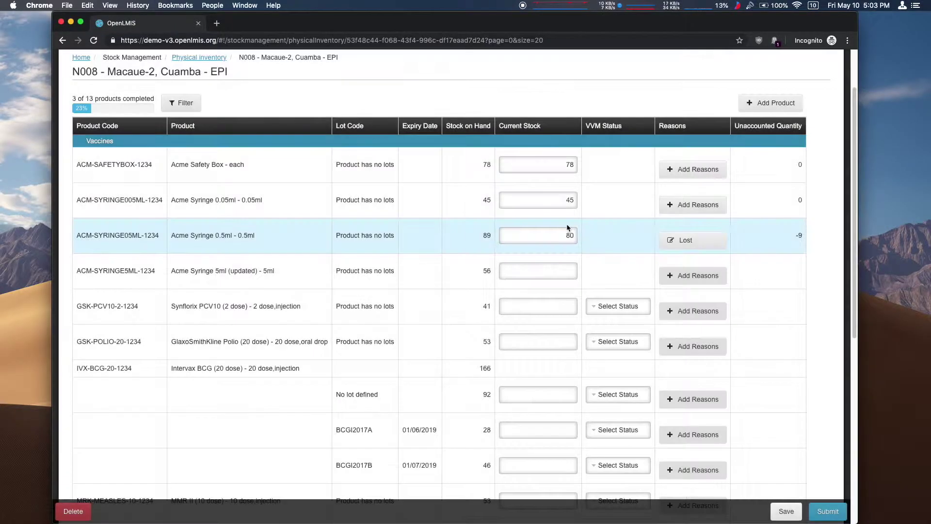
Enter 56 as the next product's current stock, review all 13 counted rows, and submit the inventory.
{"action": "mouse_move", "coordinate": [694, 240]}
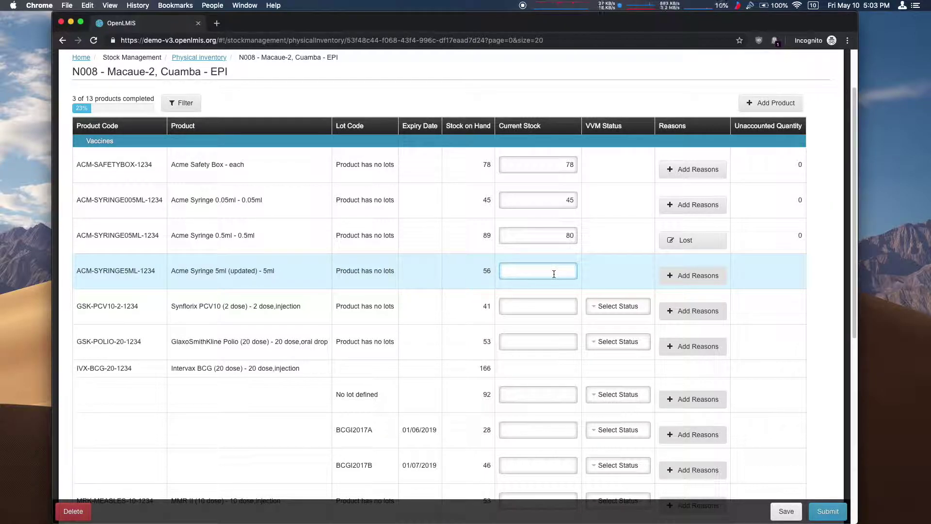
{"action": "type", "text": "56"}
{"action": "left_click", "coordinate": [560, 305]}
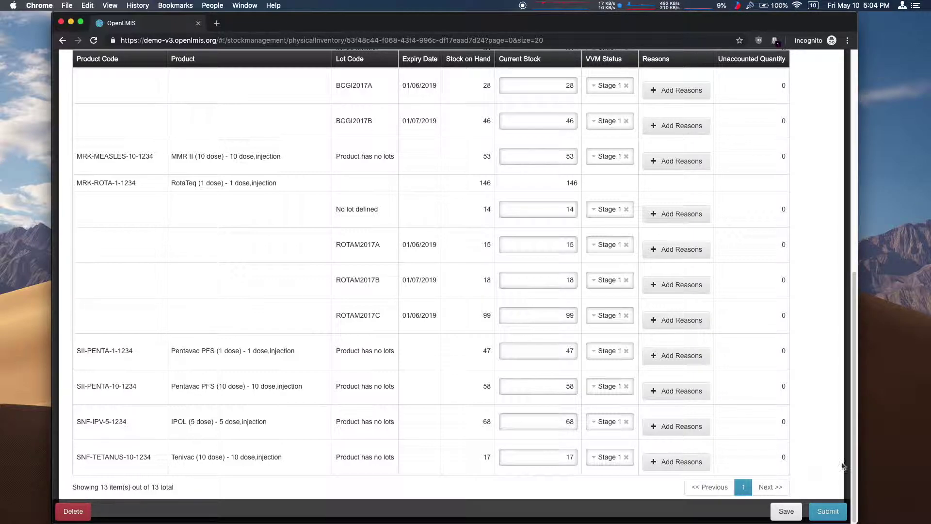
{"action": "left_click_drag", "start_coordinate": [854, 328], "coordinate": [852, 148]}
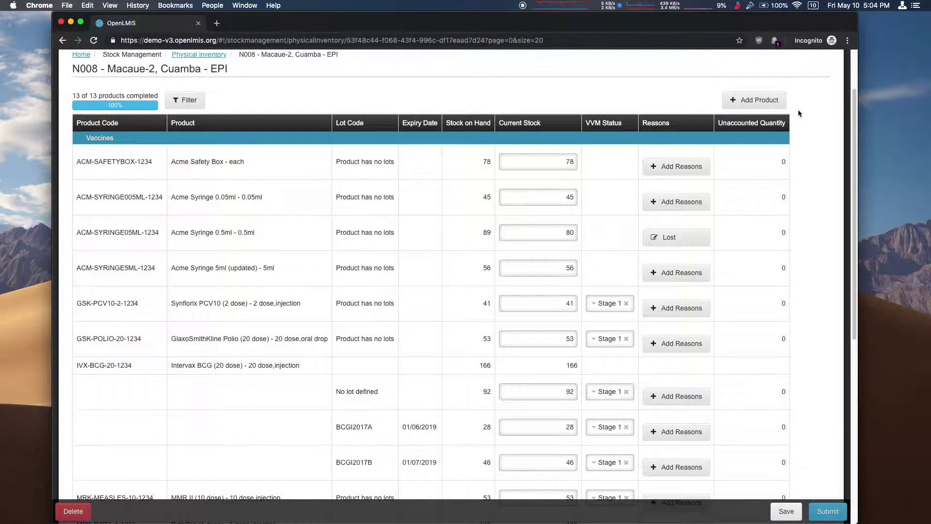
{"action": "left_click_drag", "start_coordinate": [854, 126], "coordinate": [867, 375]}
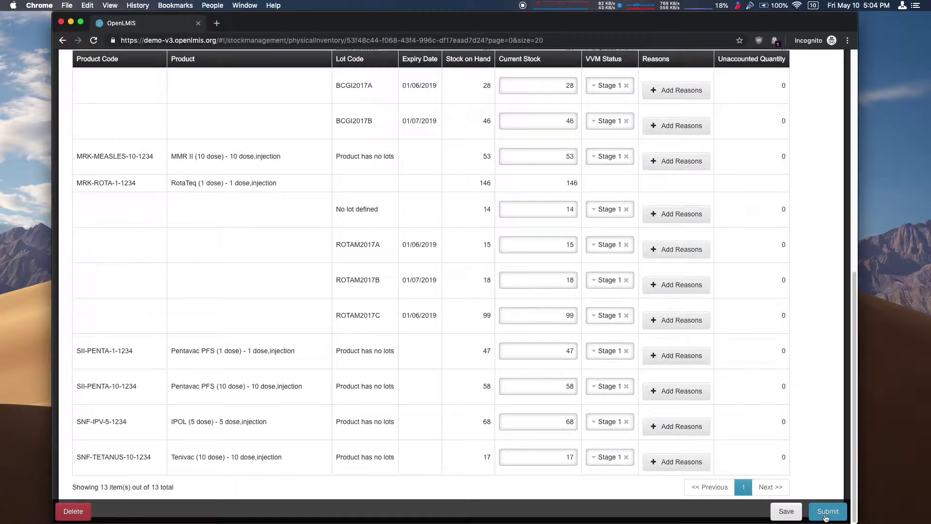
{"action": "left_click", "coordinate": [825, 512]}
Sign the inventory submission with the user's full name, confirm it, and decline printing.
{"action": "left_click", "coordinate": [449, 146]}
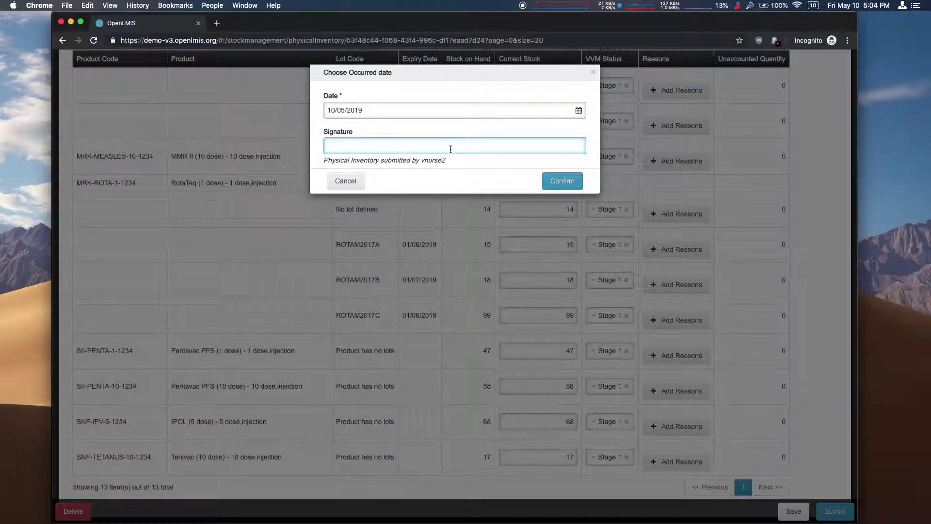
{"action": "left_click", "coordinate": [556, 185]}
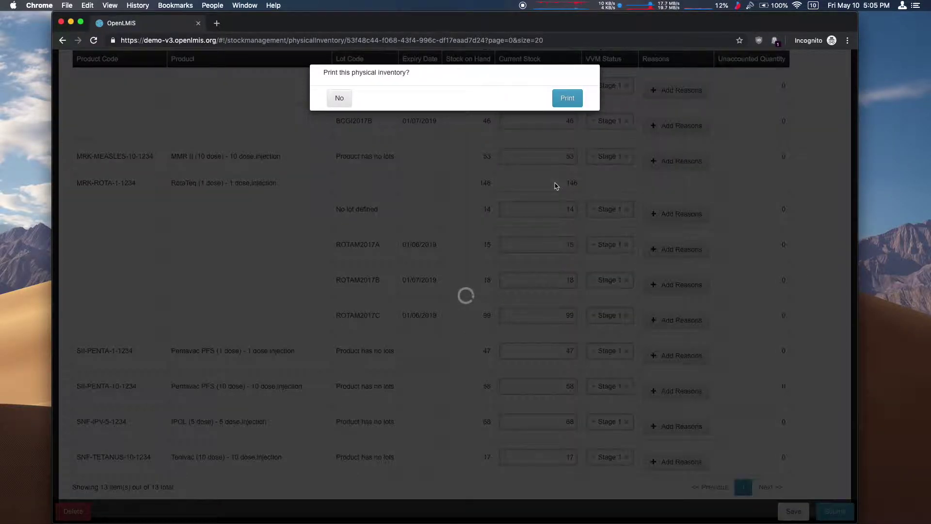
{"action": "left_click", "coordinate": [338, 99]}
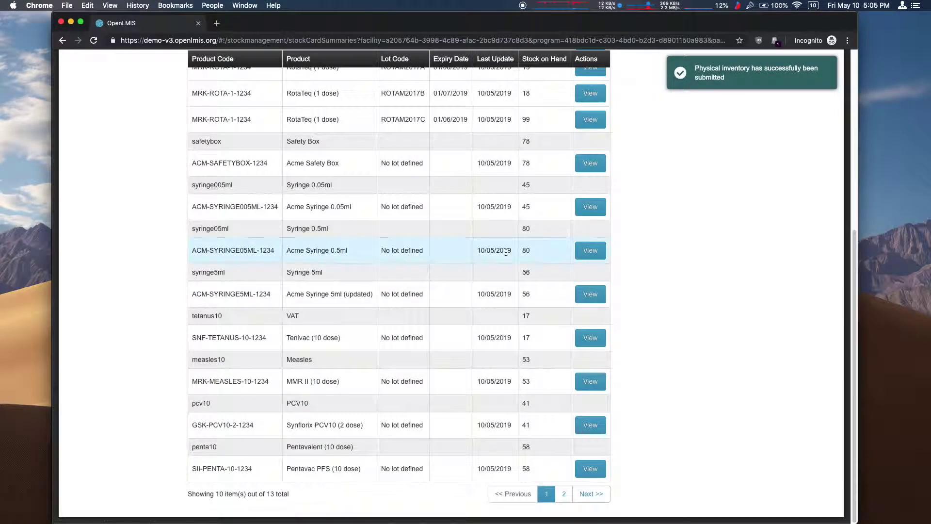
Open the Intervax BCG lot BCGI2017A stock card from the EPI stock on hand for Macaue-2, Cuamba.
{"action": "scroll", "coordinate": [692, 229], "scroll_direction": "up", "scroll_amount": 10}
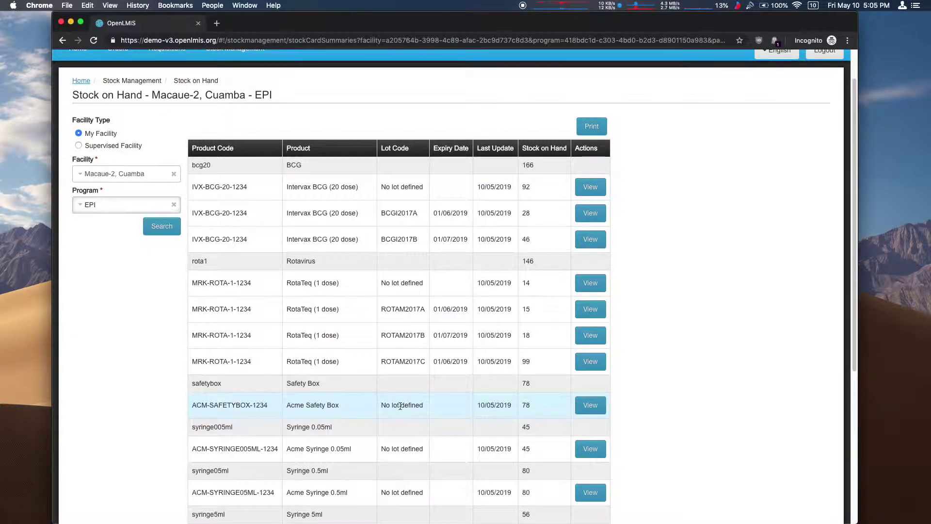
{"action": "left_click", "coordinate": [599, 212]}
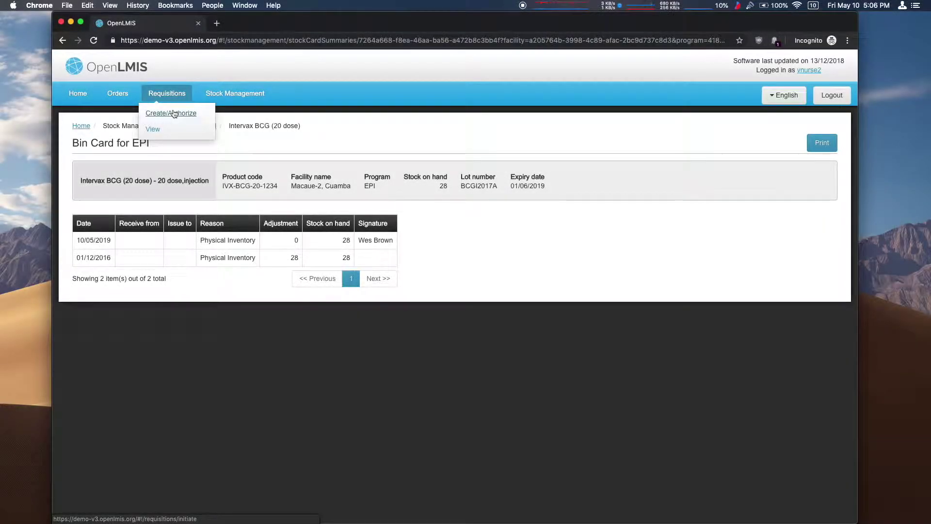
Search regular EPI requisition periods for My Facility and start the Feb2017 requisition.
{"action": "left_click", "coordinate": [175, 114]}
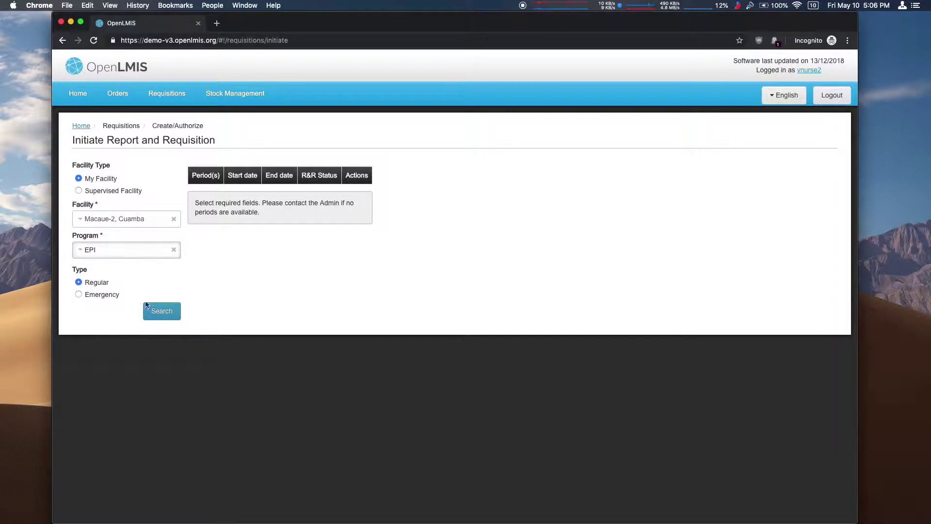
{"action": "left_click", "coordinate": [158, 310]}
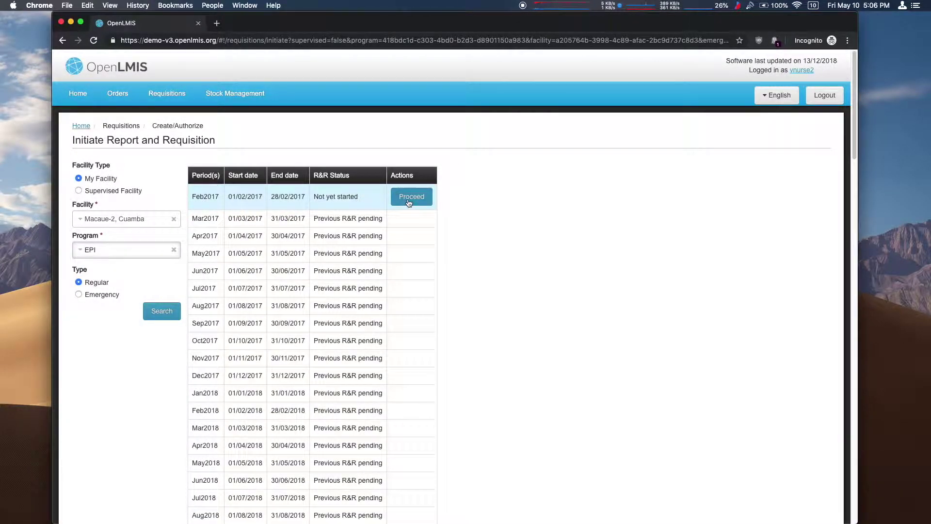
{"action": "left_click", "coordinate": [408, 199]}
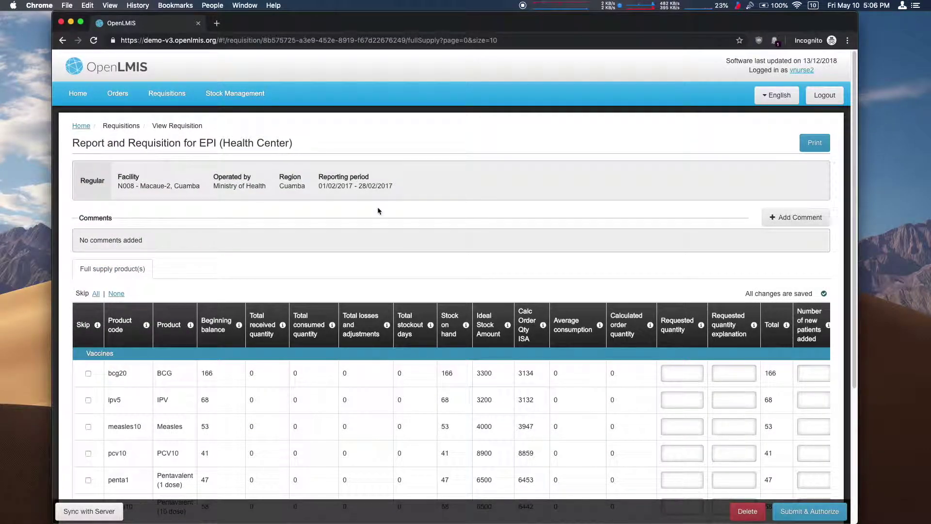
Scroll down to the Feb2017 requisition's product table to check the beginning balances.
{"action": "scroll", "coordinate": [402, 245], "scroll_direction": "down", "scroll_amount": 4}
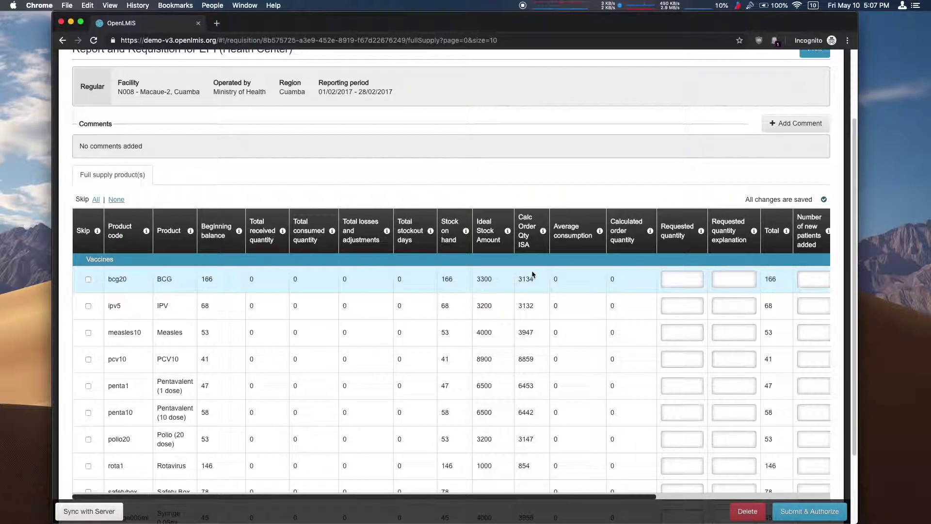
Skip all products except BCG, requesting 250 BCG with explanation 'Need more'.
{"action": "mouse_move", "coordinate": [146, 231]}
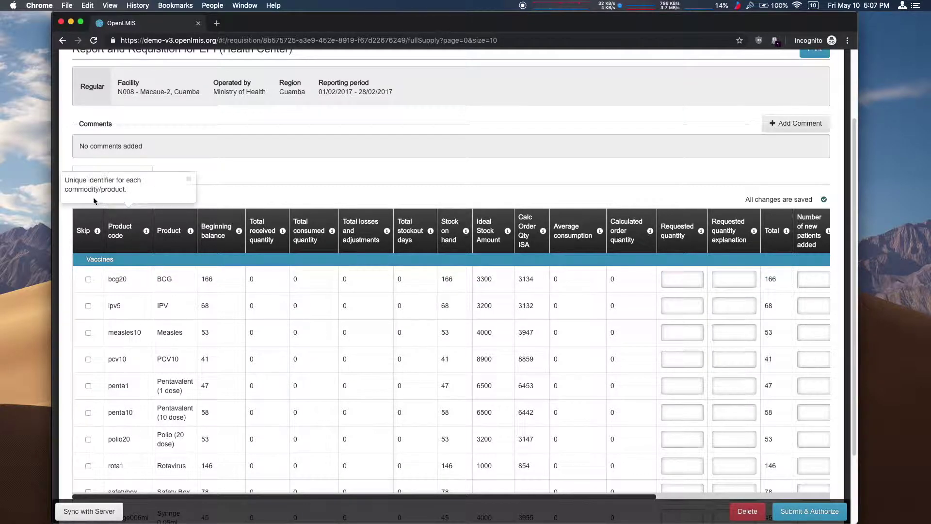
{"action": "left_click", "coordinate": [188, 179]}
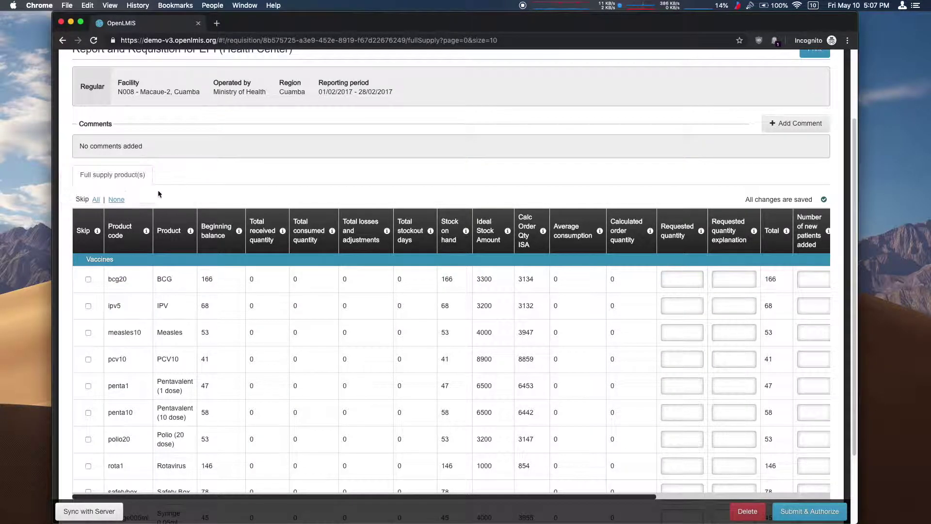
{"action": "left_click", "coordinate": [98, 200]}
{"action": "left_click", "coordinate": [88, 279]}
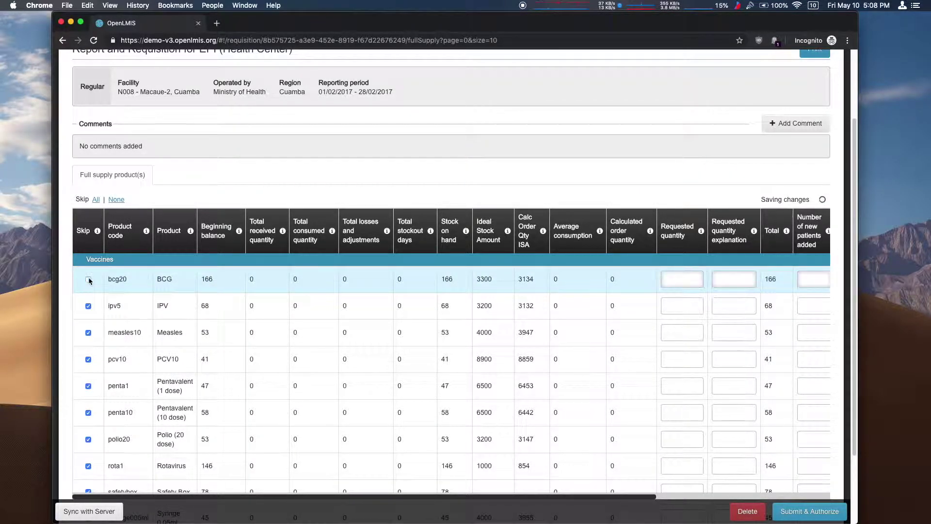
{"action": "left_click", "coordinate": [677, 277]}
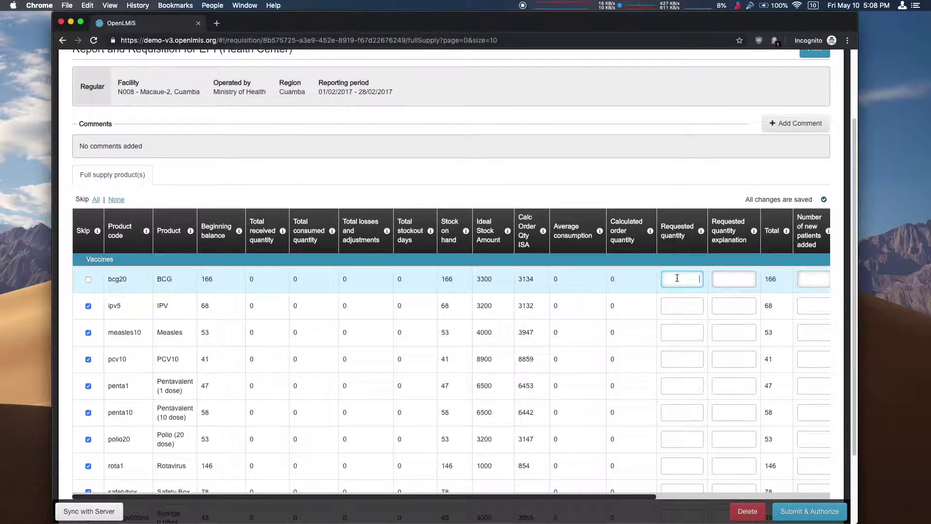
{"action": "key", "text": "Tab"}
{"action": "type", "text": "N"}
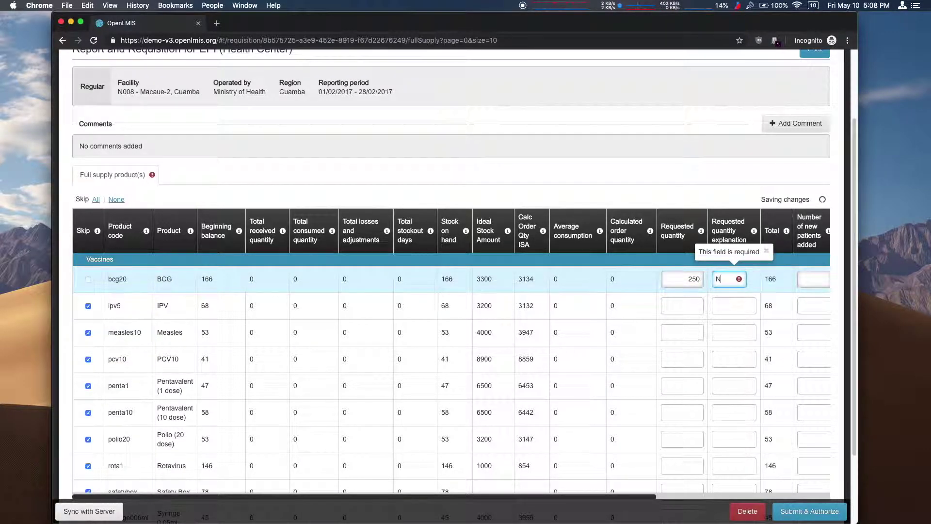
{"action": "type", "text": "eed more"}
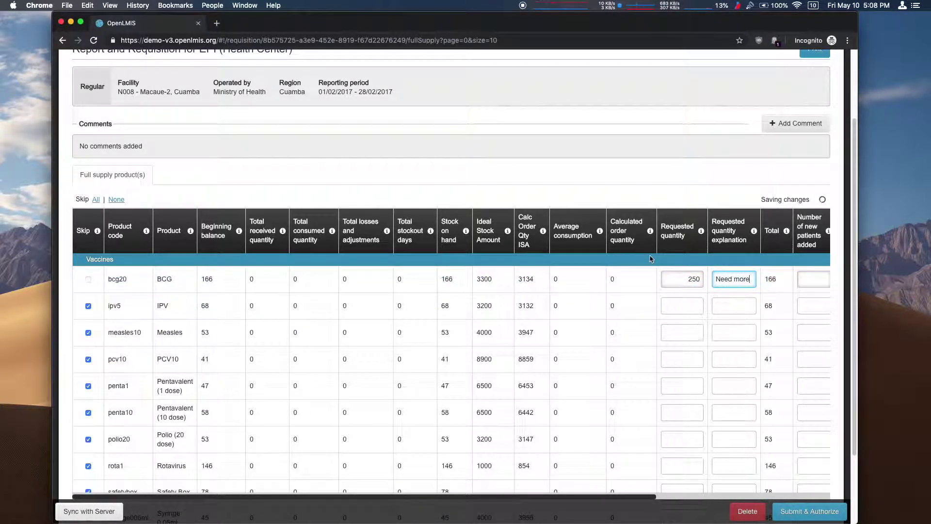
Unskip Pentavalent (10 dose) and request 100 with explanation 'Need more as well'.
{"action": "left_click", "coordinate": [88, 412]}
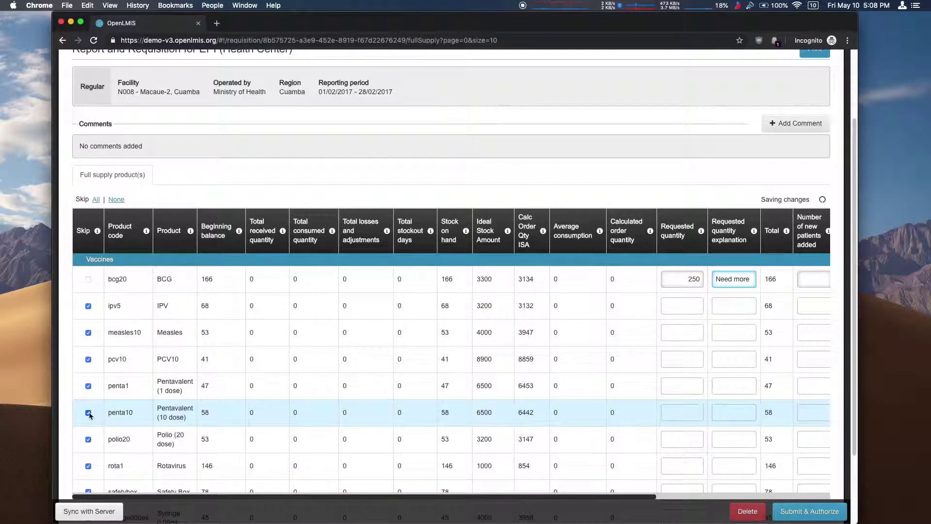
{"action": "left_click", "coordinate": [669, 411]}
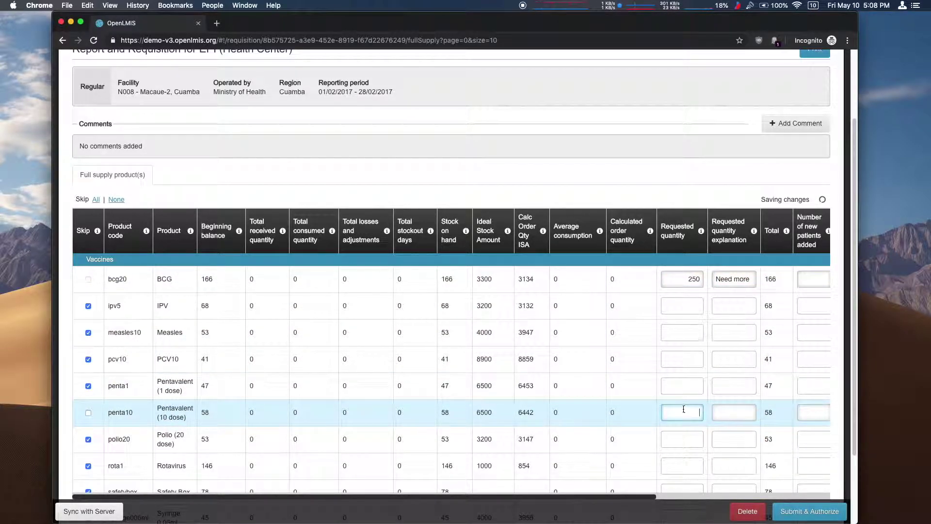
{"action": "scroll", "coordinate": [685, 406], "scroll_direction": "down", "scroll_amount": 1}
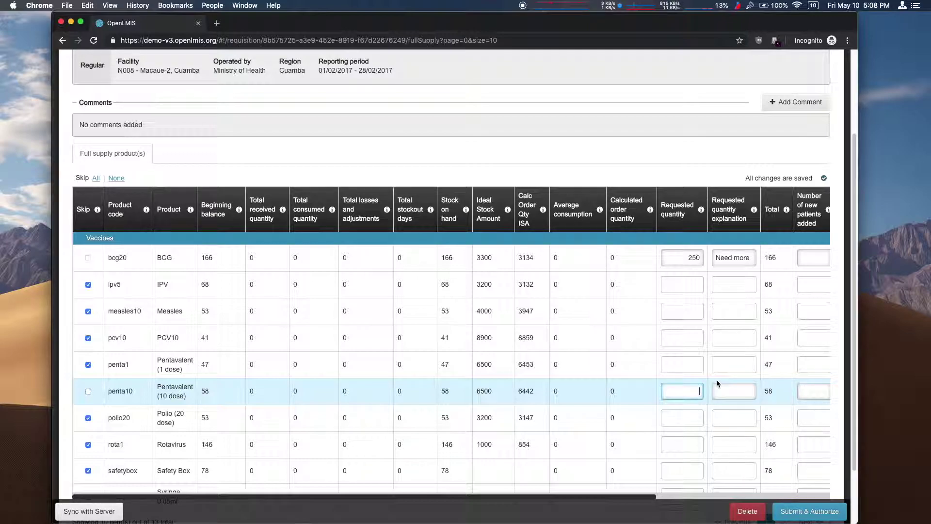
{"action": "type", "text": "100"}
{"action": "key", "text": "Tab"}
{"action": "type", "text": "Need "}
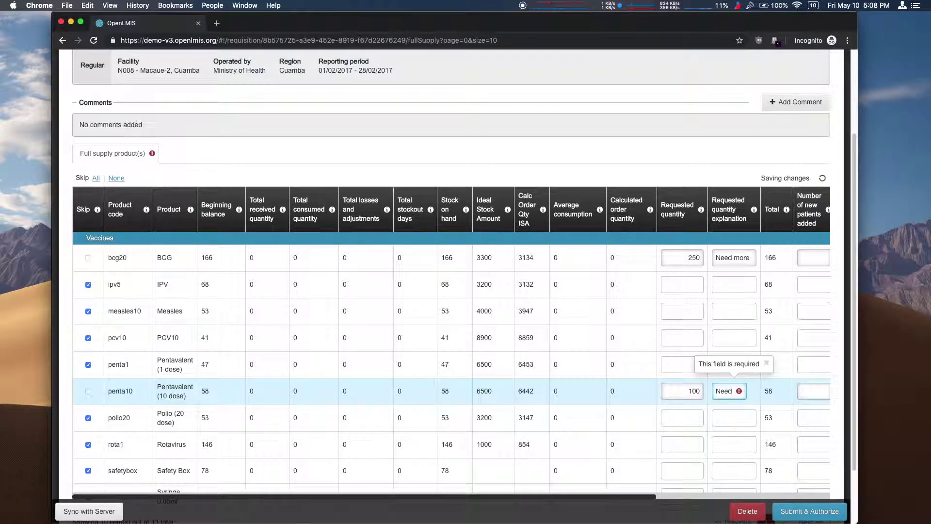
{"action": "type", "text": "more as well"}
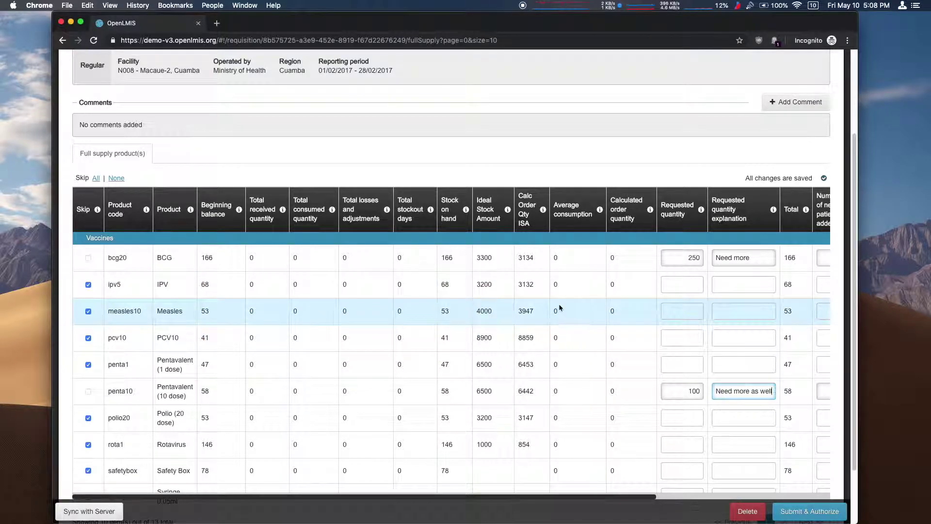
Submit and authorize the Feb2017 requisition, confirming the submission.
{"action": "scroll", "coordinate": [626, 296], "scroll_direction": "down", "scroll_amount": 2}
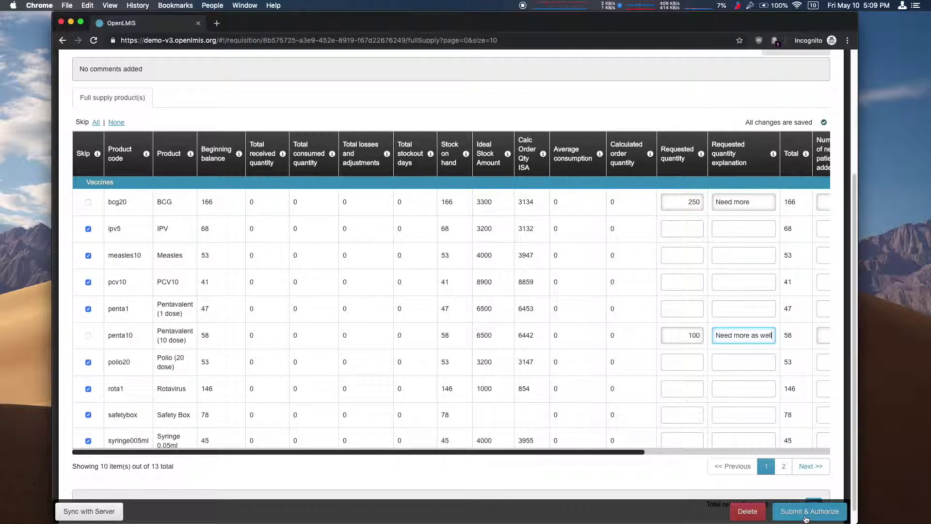
{"action": "left_click", "coordinate": [806, 513]}
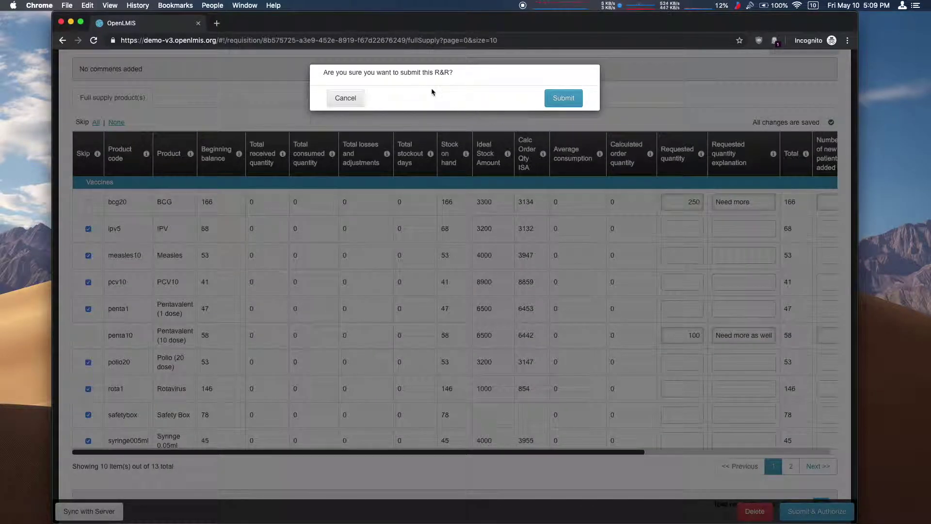
{"action": "left_click", "coordinate": [558, 97]}
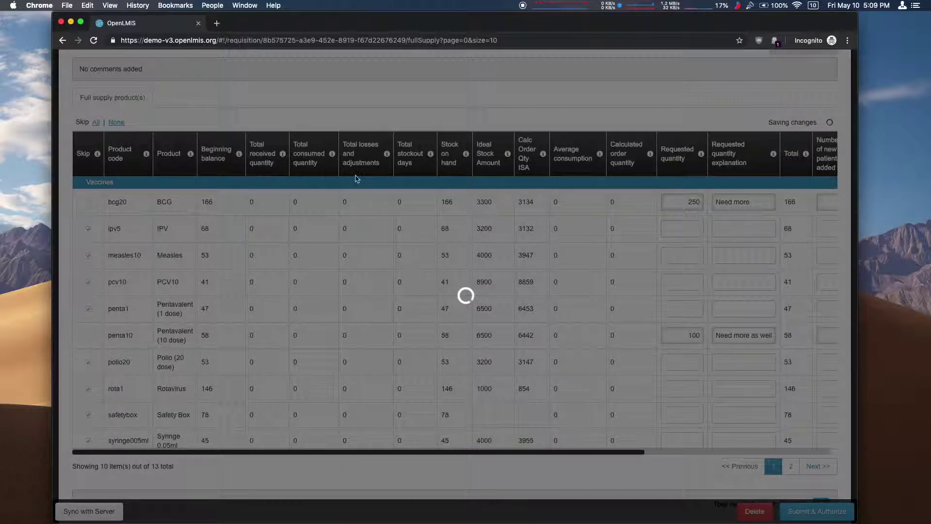
{"action": "scroll", "coordinate": [388, 207], "scroll_direction": "up", "scroll_amount": 20}
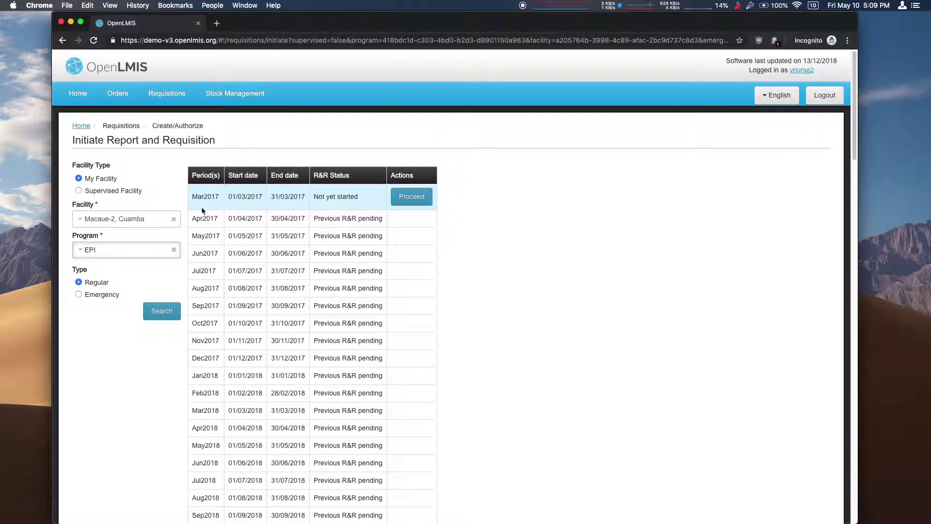
List requisitions for Macaue-2, Cuamba and open the AUTHORIZED Feb2017 EPI requisition.
{"action": "left_click", "coordinate": [175, 100]}
{"action": "left_click", "coordinate": [154, 129]}
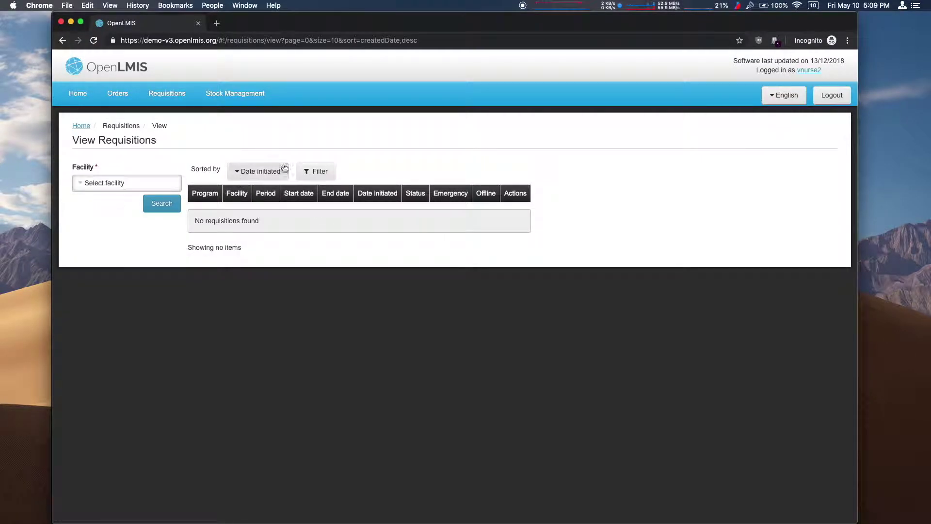
{"action": "left_click", "coordinate": [132, 183]}
{"action": "left_click", "coordinate": [116, 261]}
{"action": "left_click", "coordinate": [161, 208]}
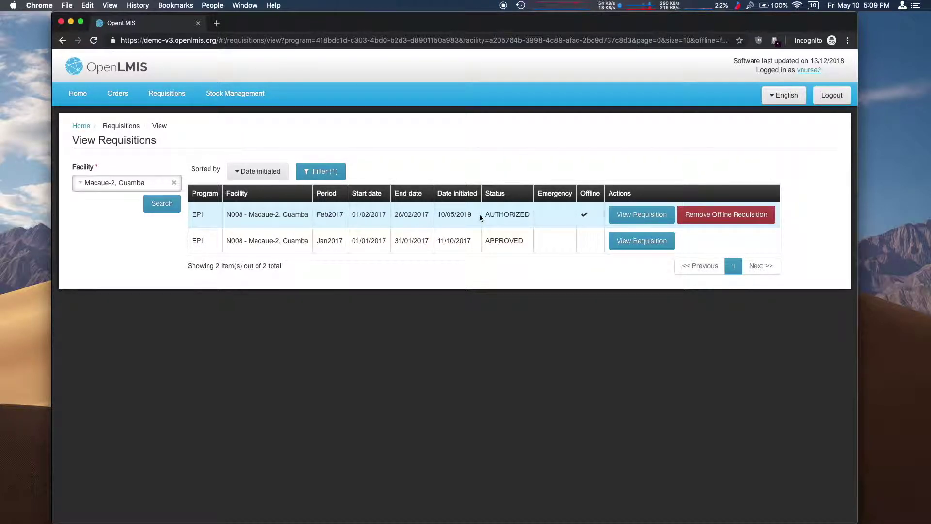
{"action": "left_click", "coordinate": [650, 215]}
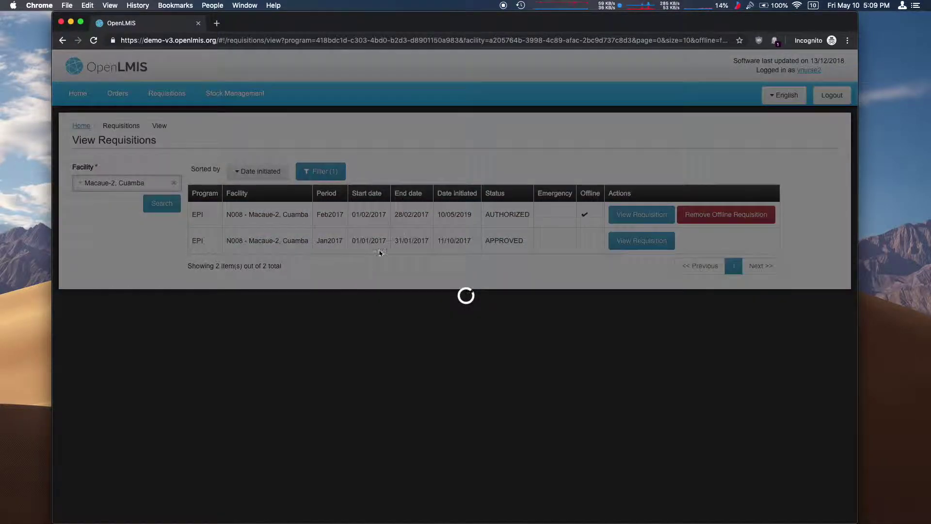